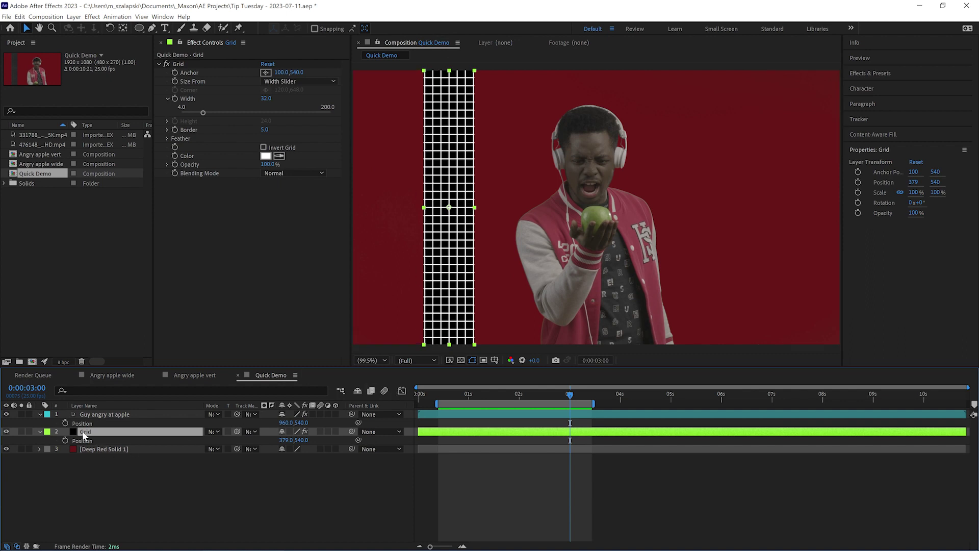
Step: Enable Calculations on 'Guy angry at apple' and switch off its Primatte Keyer 6 effect
left_click(146, 414)
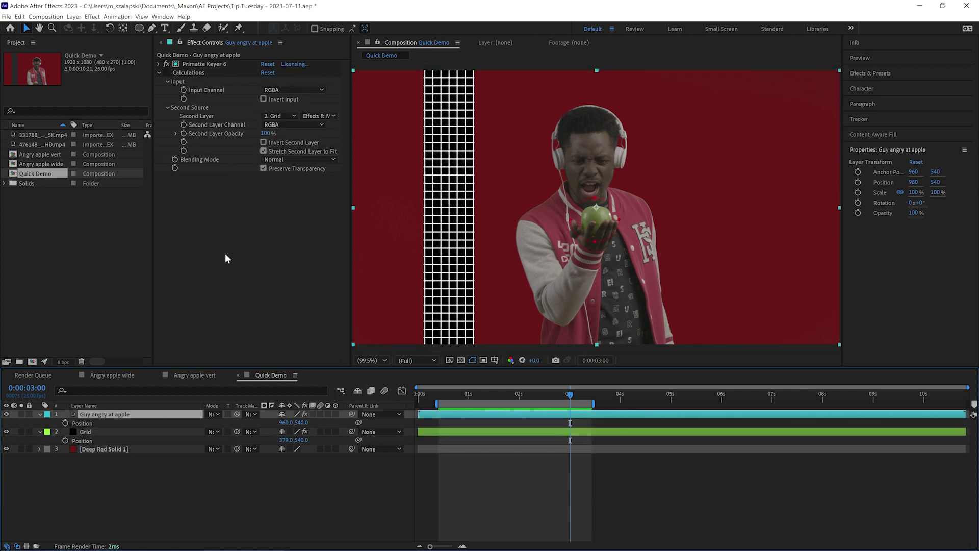
left_click(166, 71)
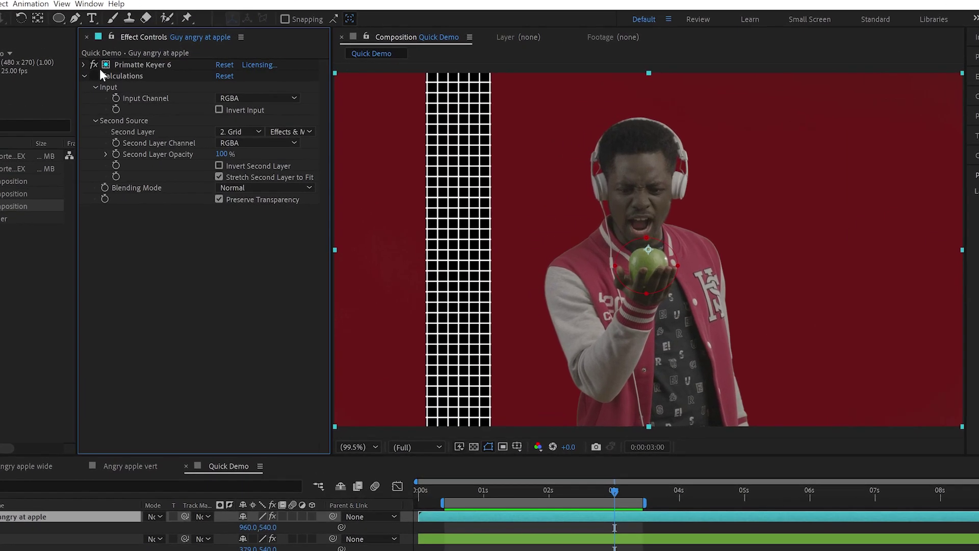
left_click(94, 76)
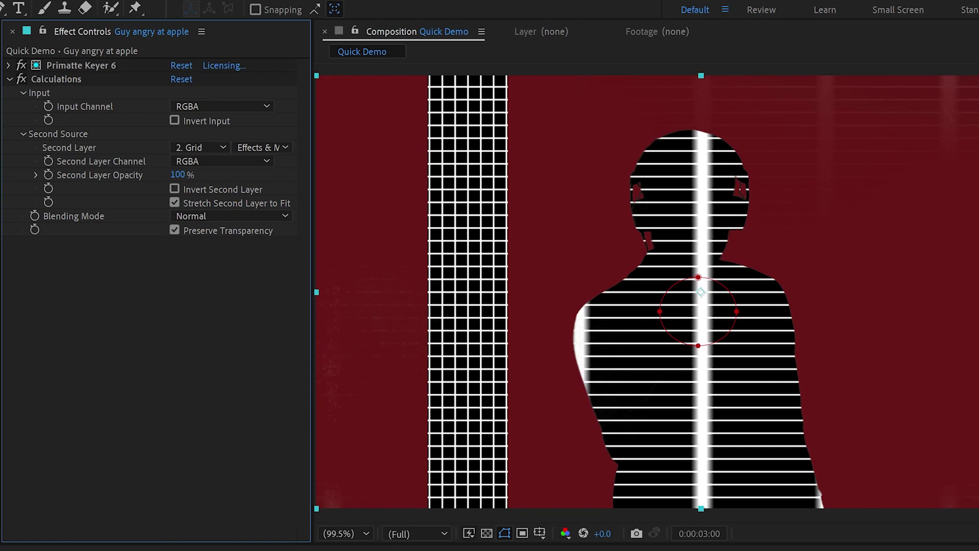
left_click(21, 65)
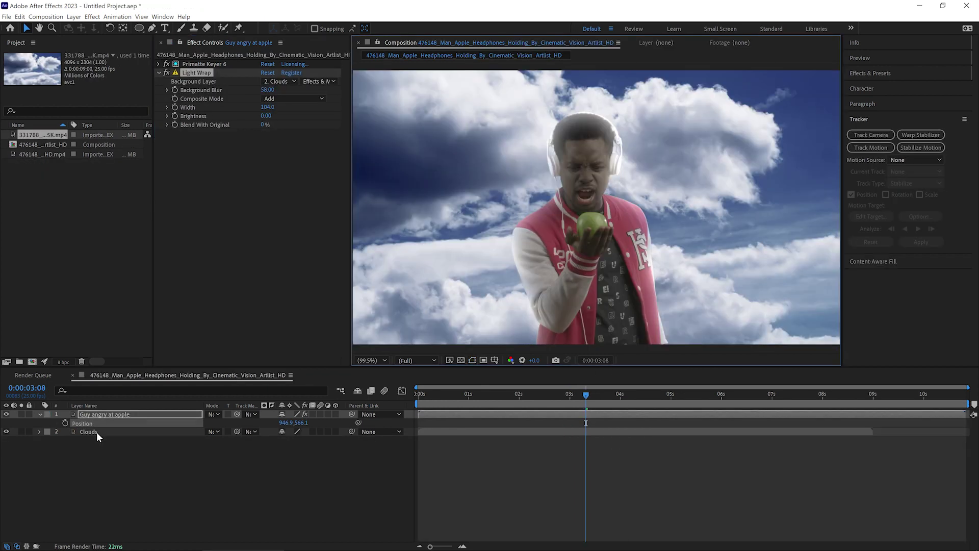
Step: Scale the Clouds layer to 291% and set its Transform Position X to 2048
left_click(97, 433)
key("s")
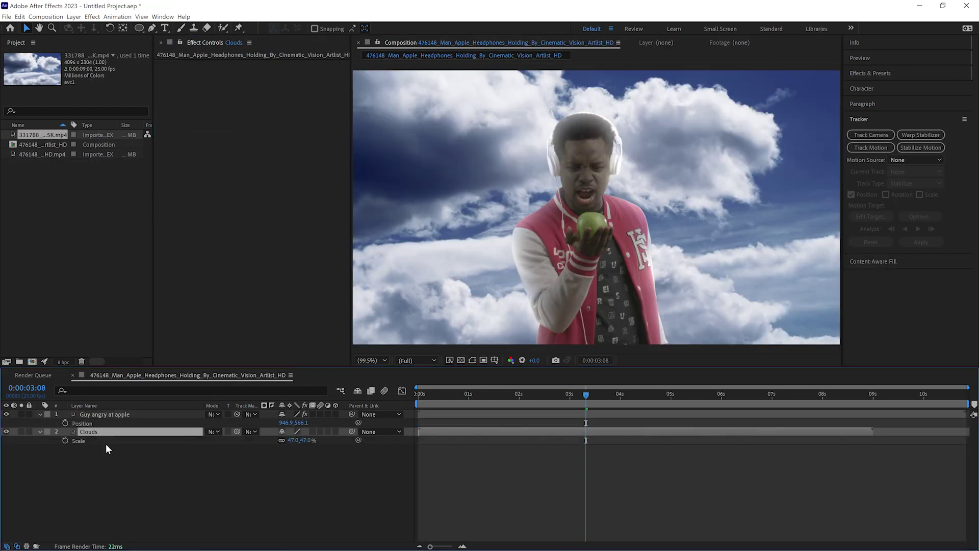
mouse_move(292, 440)
left_mouse_down()
mouse_move(402, 430)
mouse_move(336, 425)
left_mouse_up()
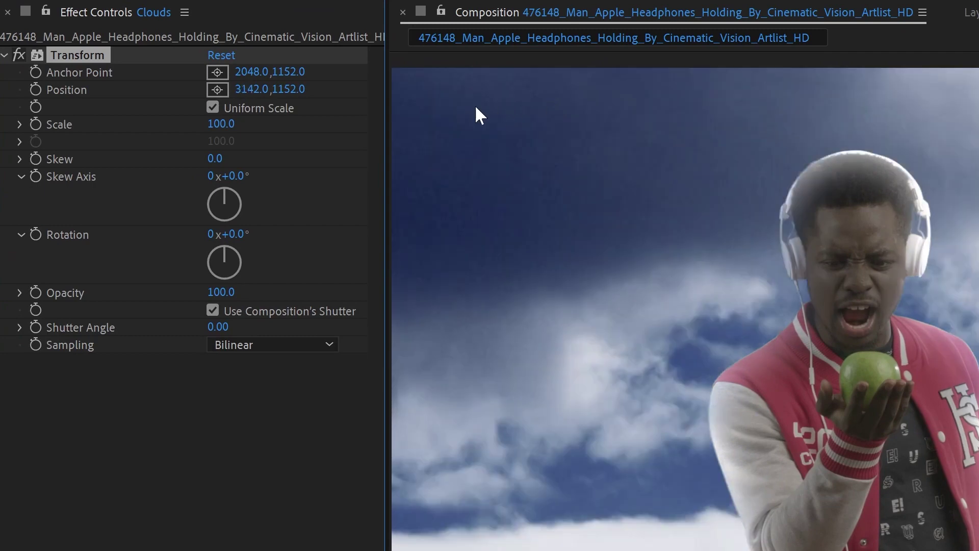
left_click(251, 89)
type("2048")
key("Return")
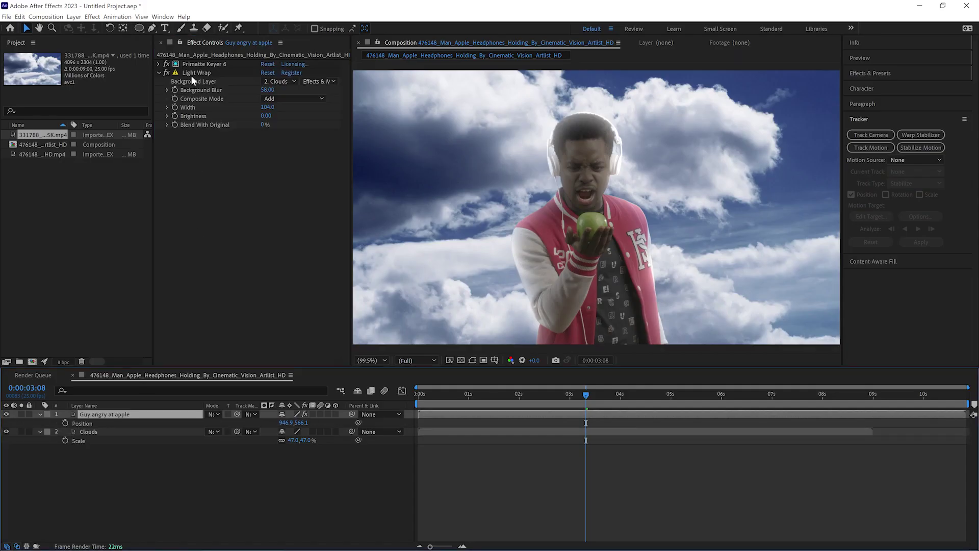
Step: Replace the old Light Wrap with Supercomp on the man and Clouds, adding Supercomp's Light Wrap to the man
left_click(191, 74)
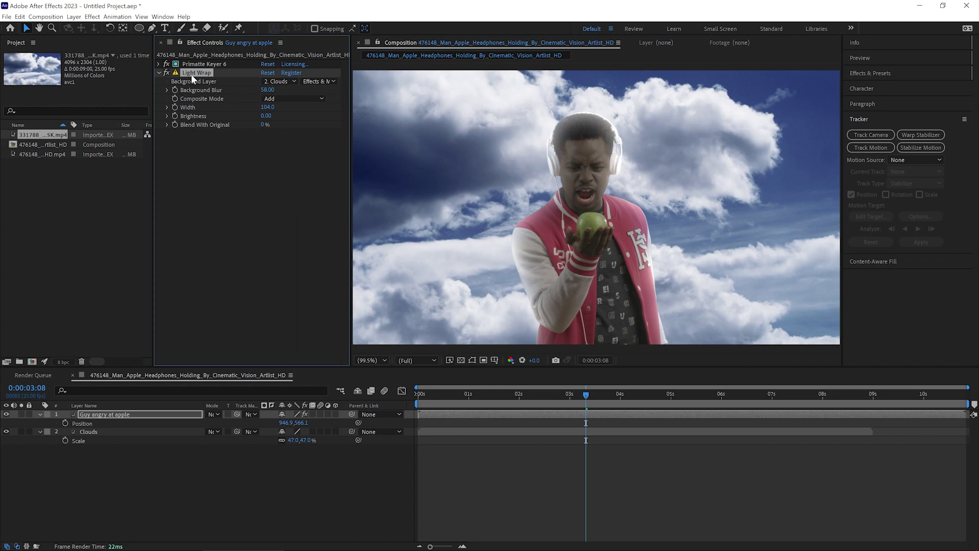
key("Delete")
left_click_drag(120, 459, 109, 413)
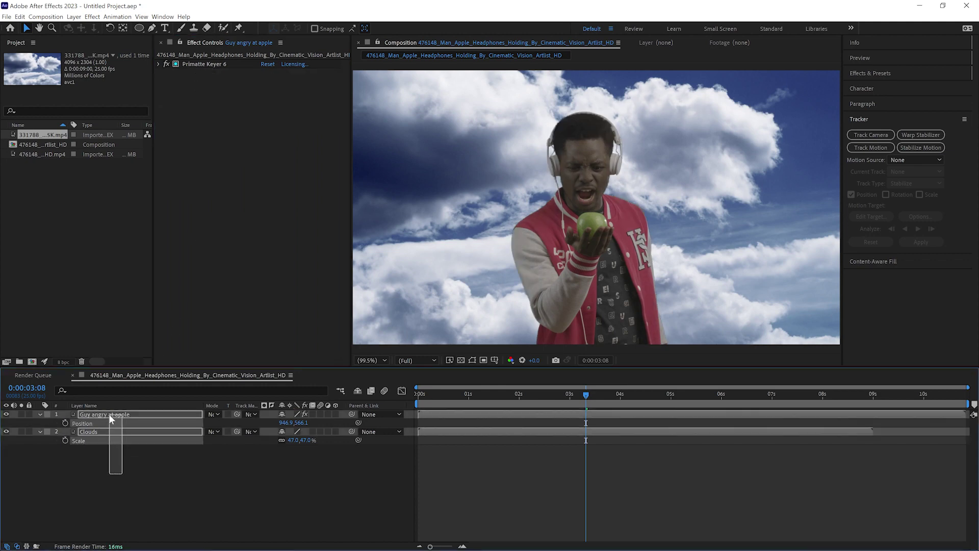
left_click(92, 16)
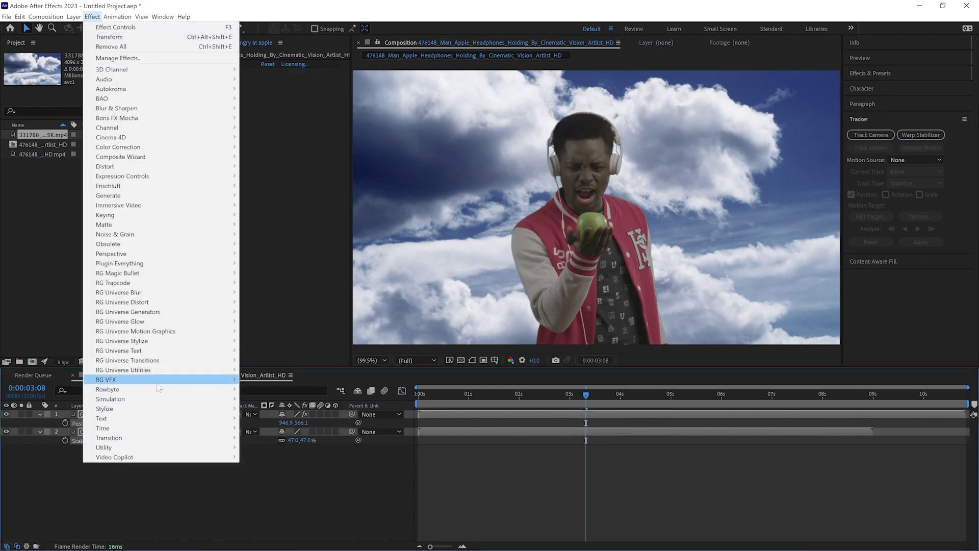
mouse_move(107, 379)
left_click(303, 478)
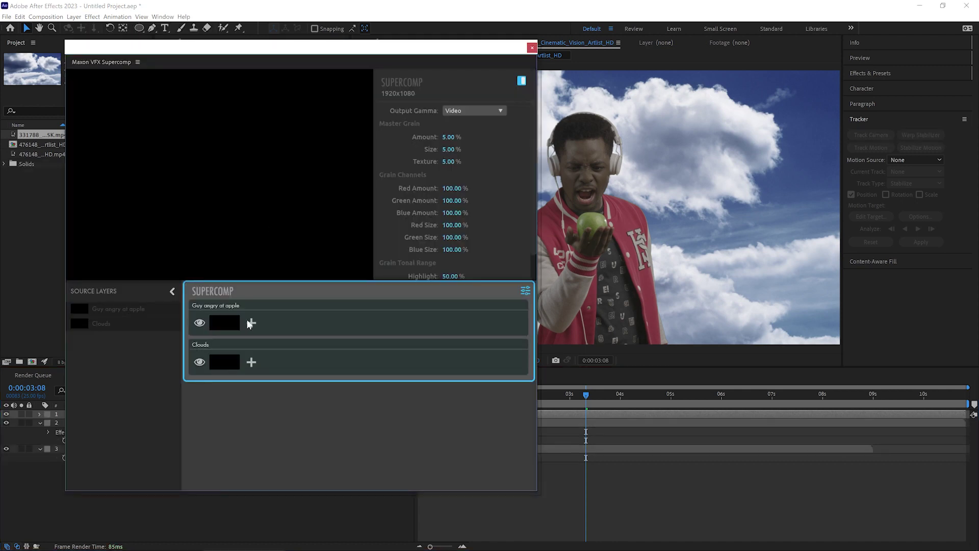
left_click(252, 321)
left_click(298, 295)
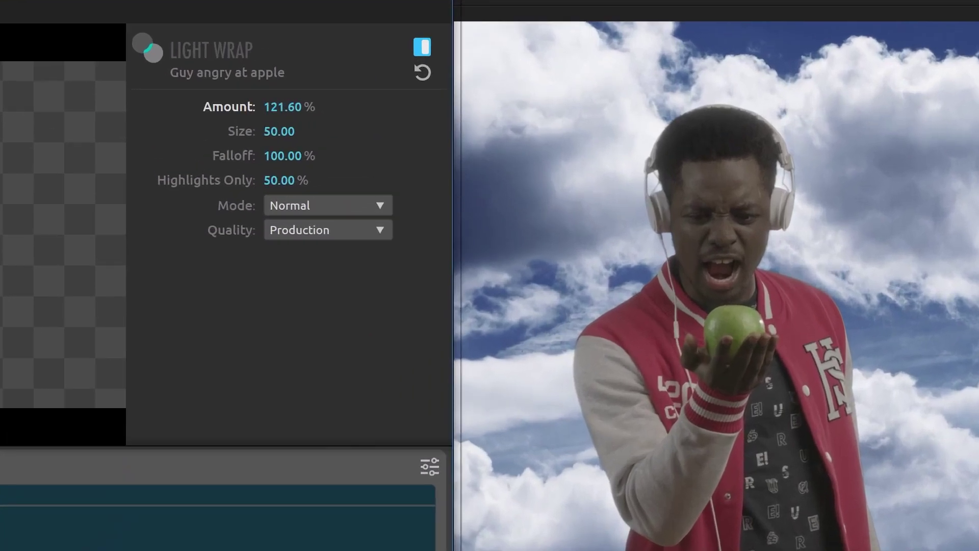
Step: Scrub the Supercomp Light Wrap Amount to 203.80% and move the Supercomp window aside
left_click_drag(294, 108, 268, 95)
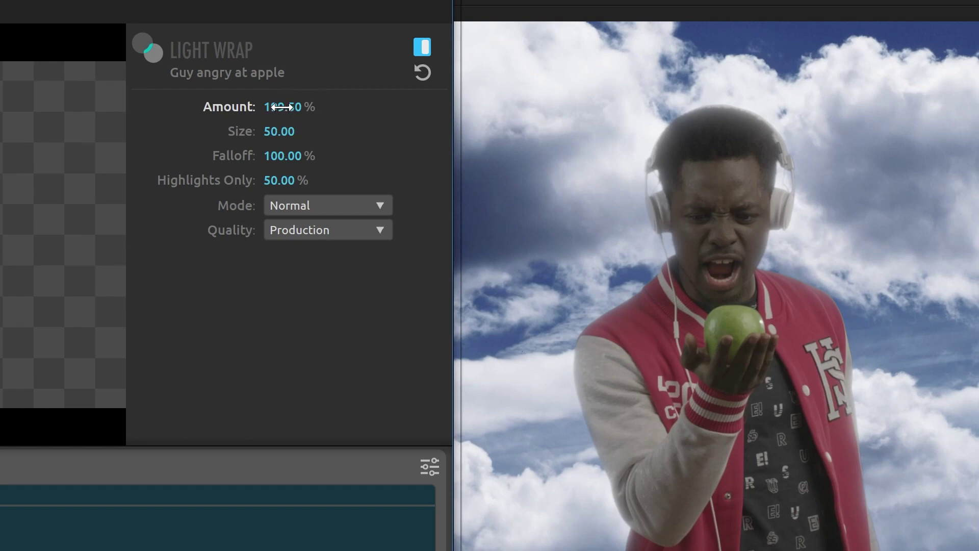
left_click_drag(283, 105, 303, 106)
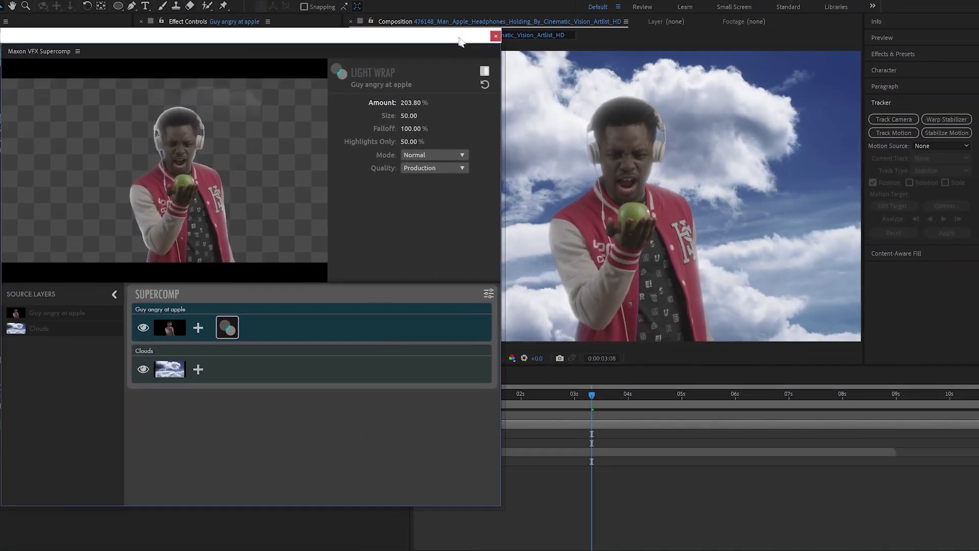
left_click_drag(424, 42, 480, 42)
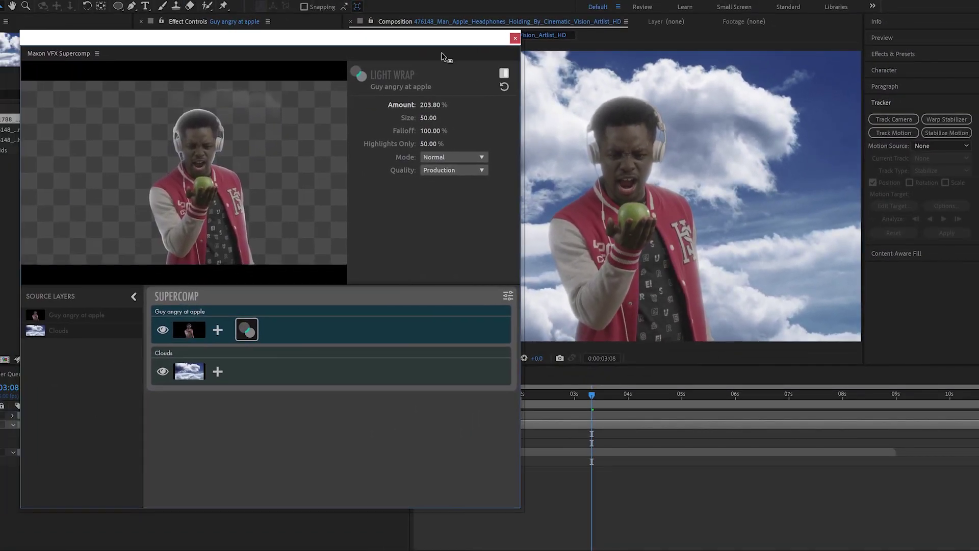